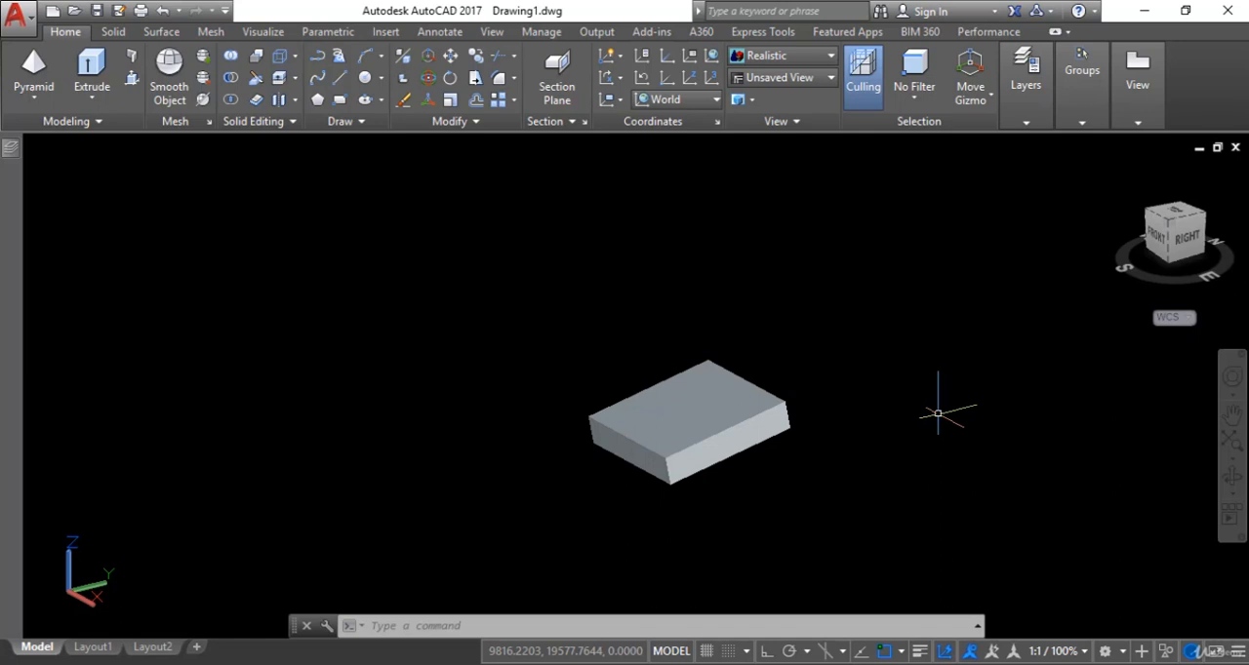
- Scale the box uniformly by a factor of 1.5 with 3D Scale, using its lower right corner as the base point
click(427, 101)
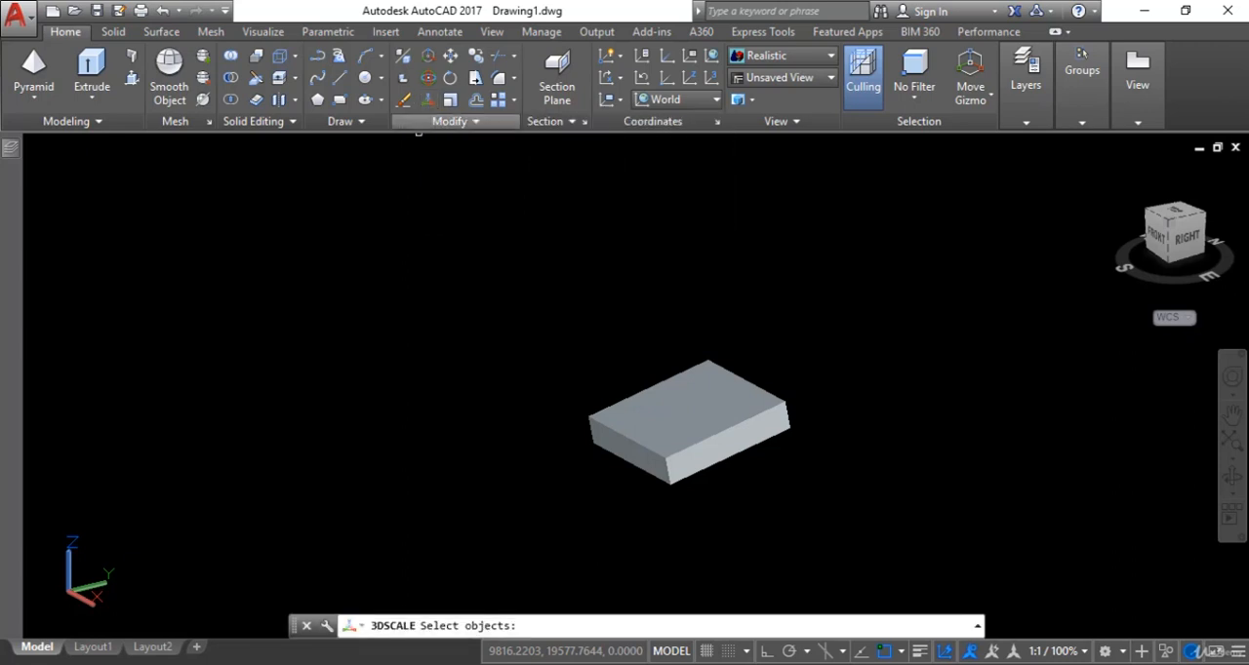
click(869, 306)
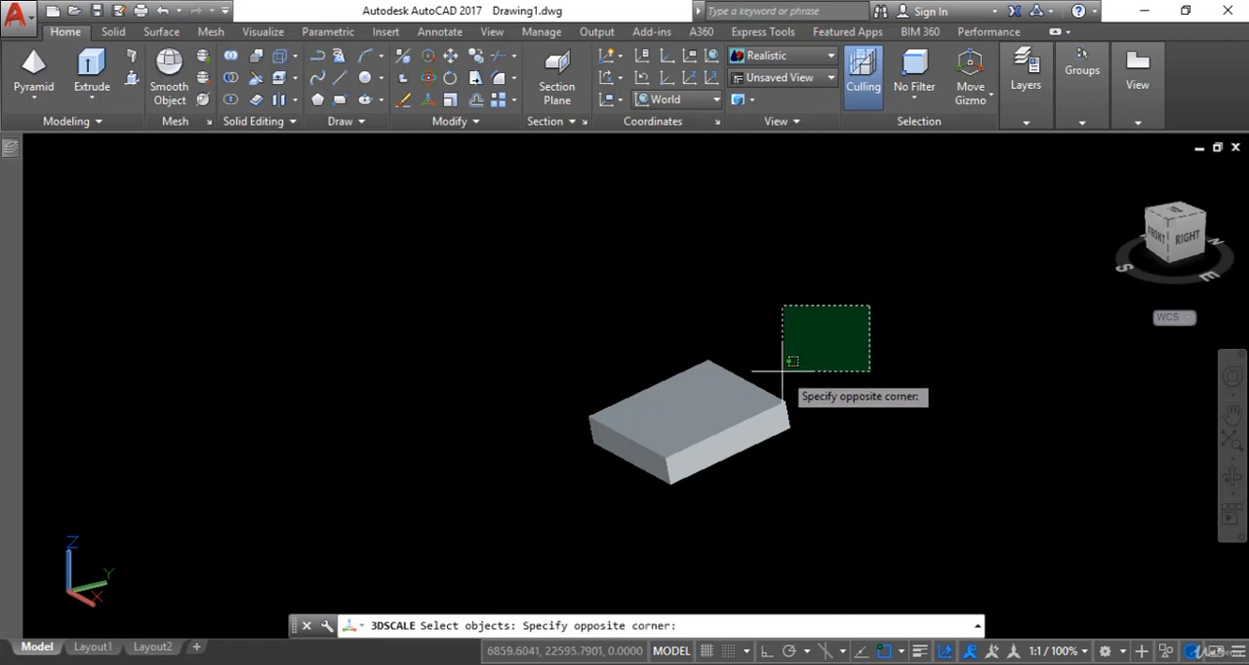
click(573, 505)
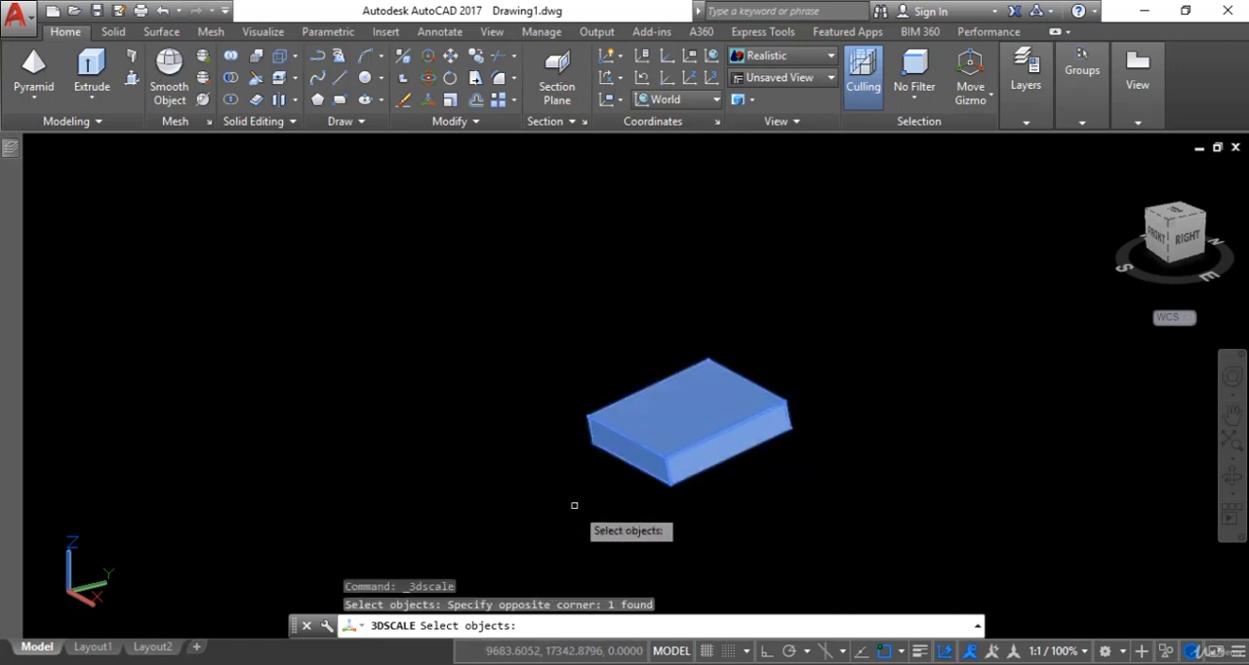
key(Return)
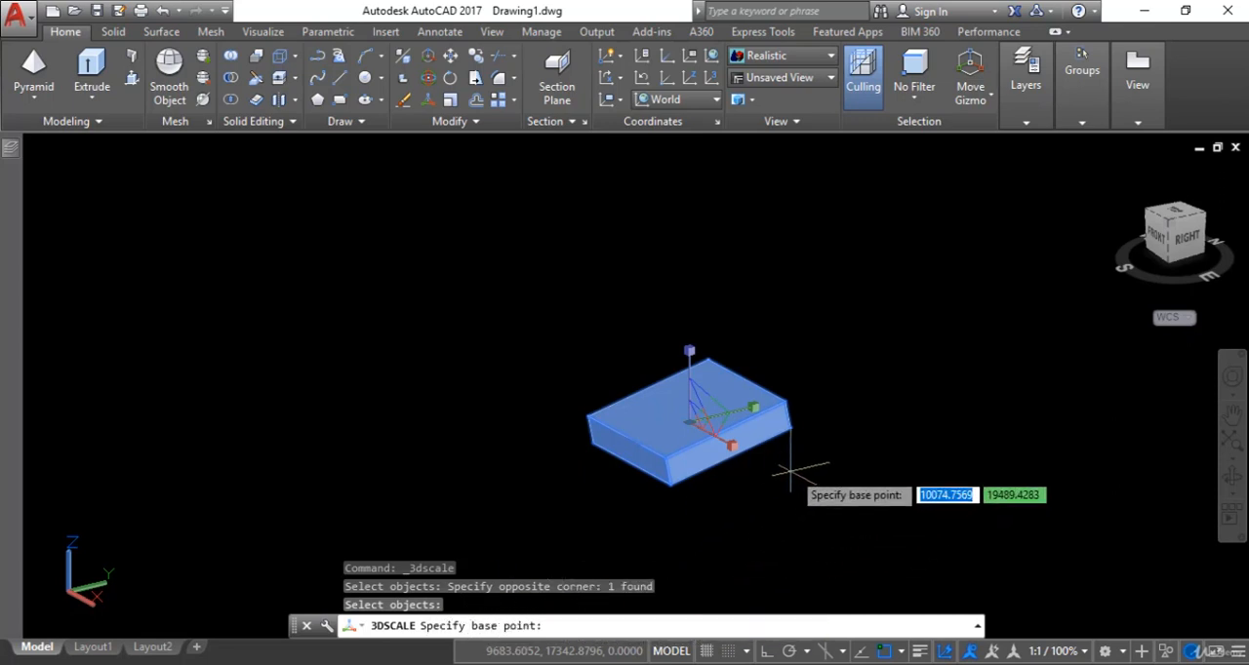
click(788, 427)
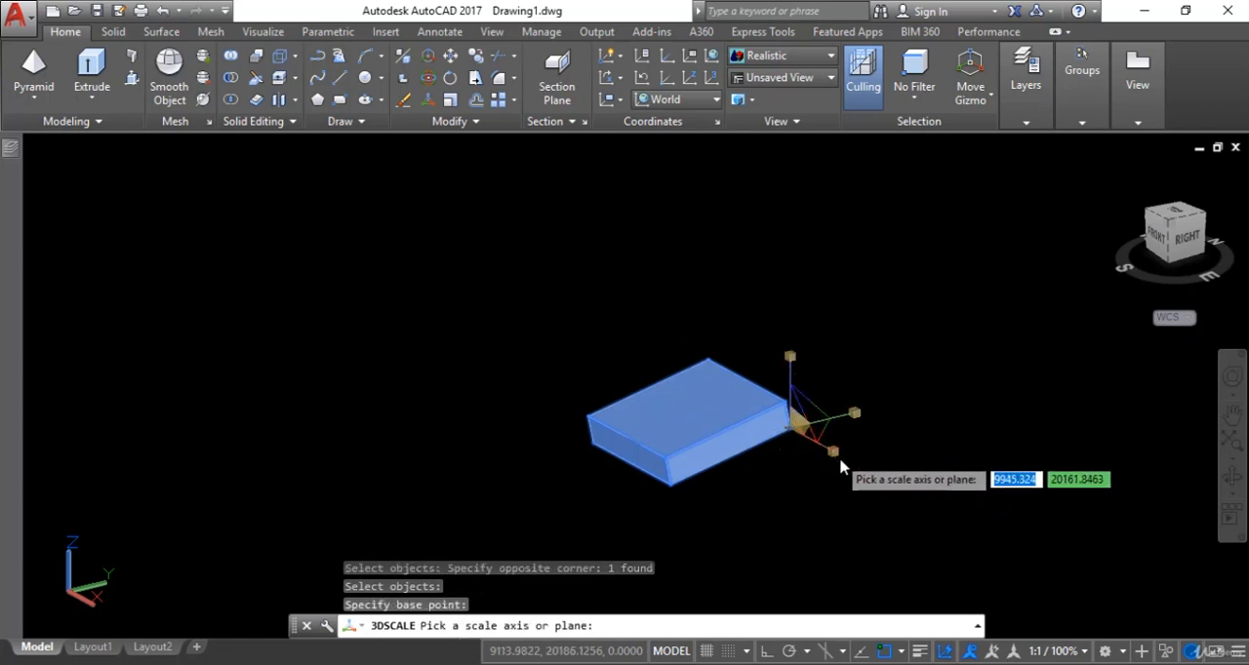
click(792, 366)
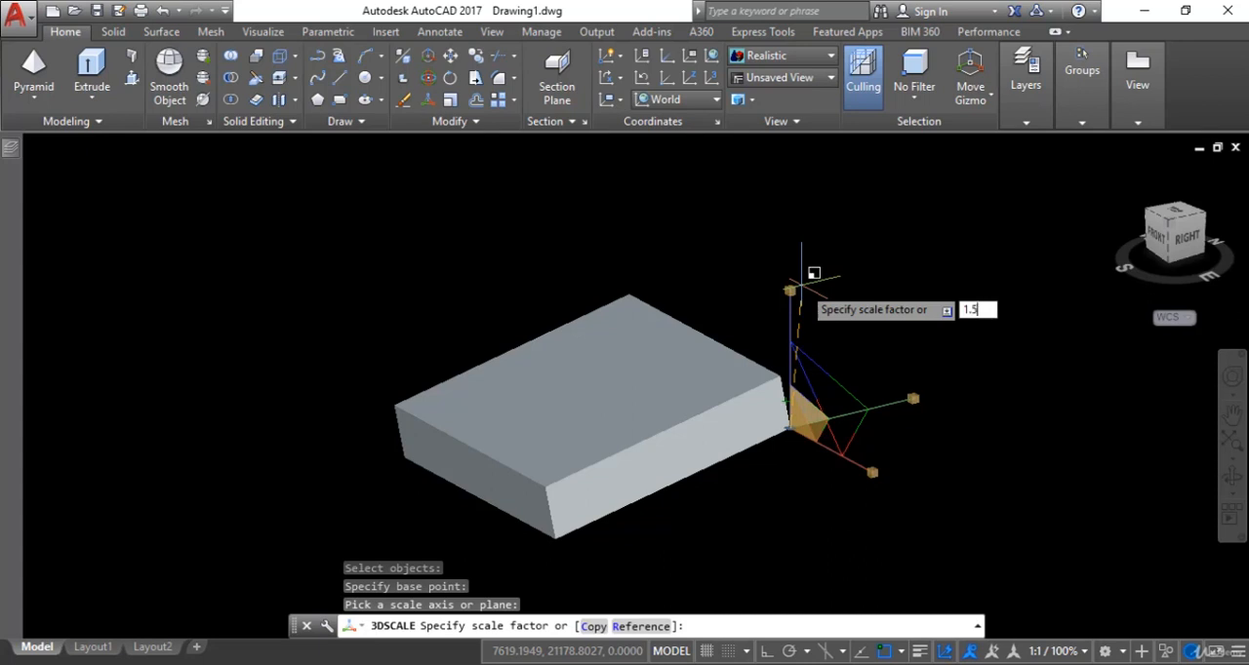
key(Return)
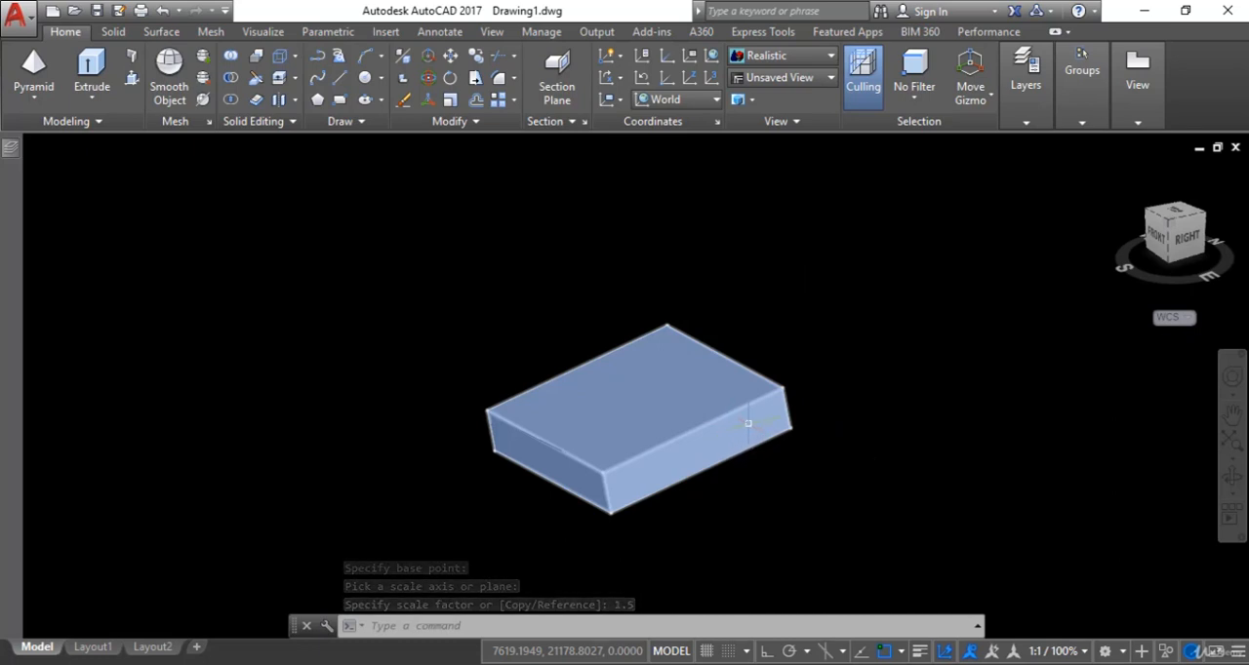
- Make a scaled copy of the box with 3D Scale's Copy option, from the same lower right corner, with factor .5
click(428, 109)
click(816, 302)
click(587, 508)
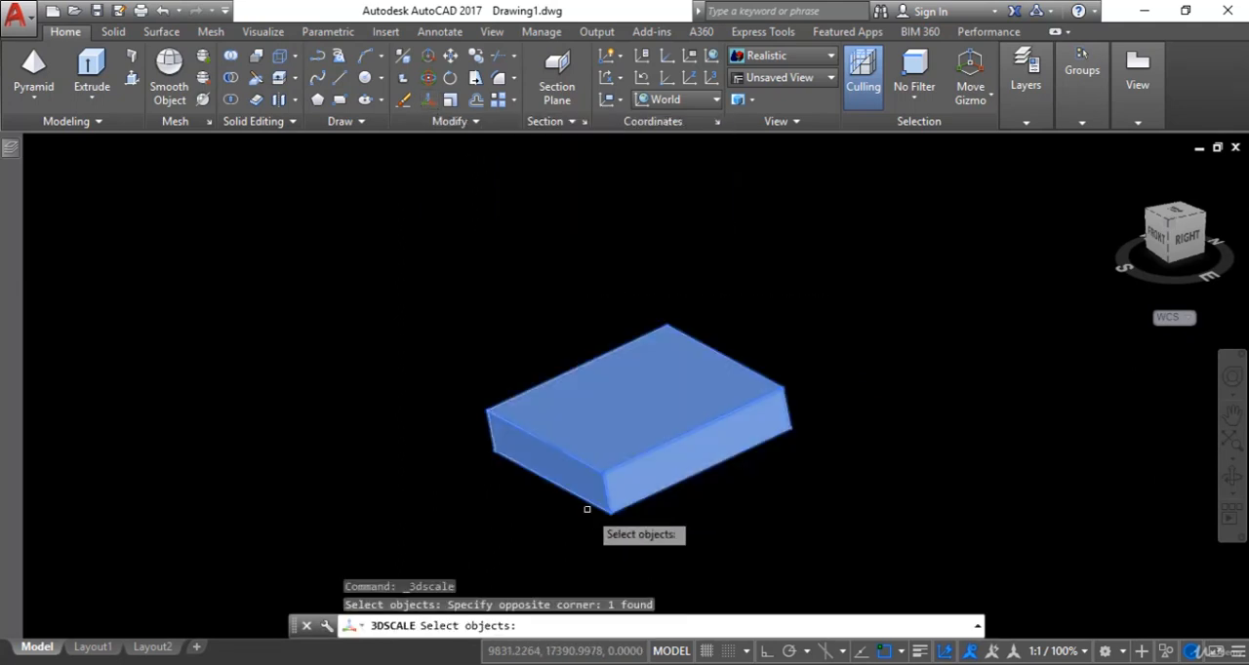
key(Return)
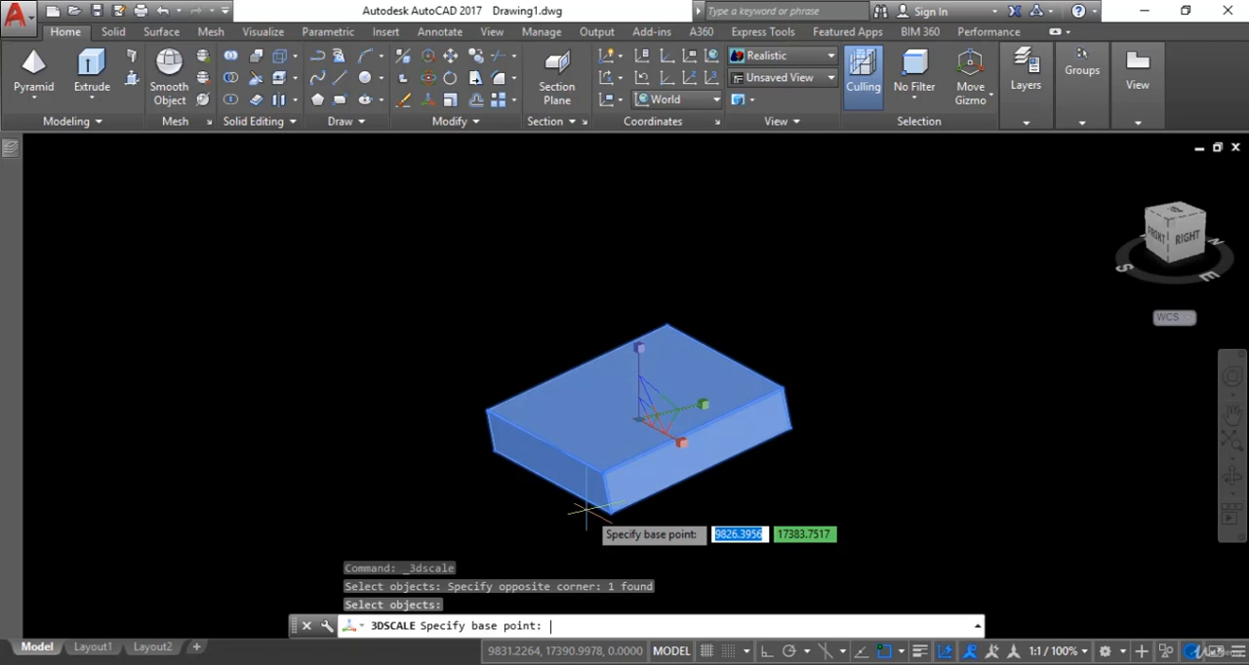
click(789, 429)
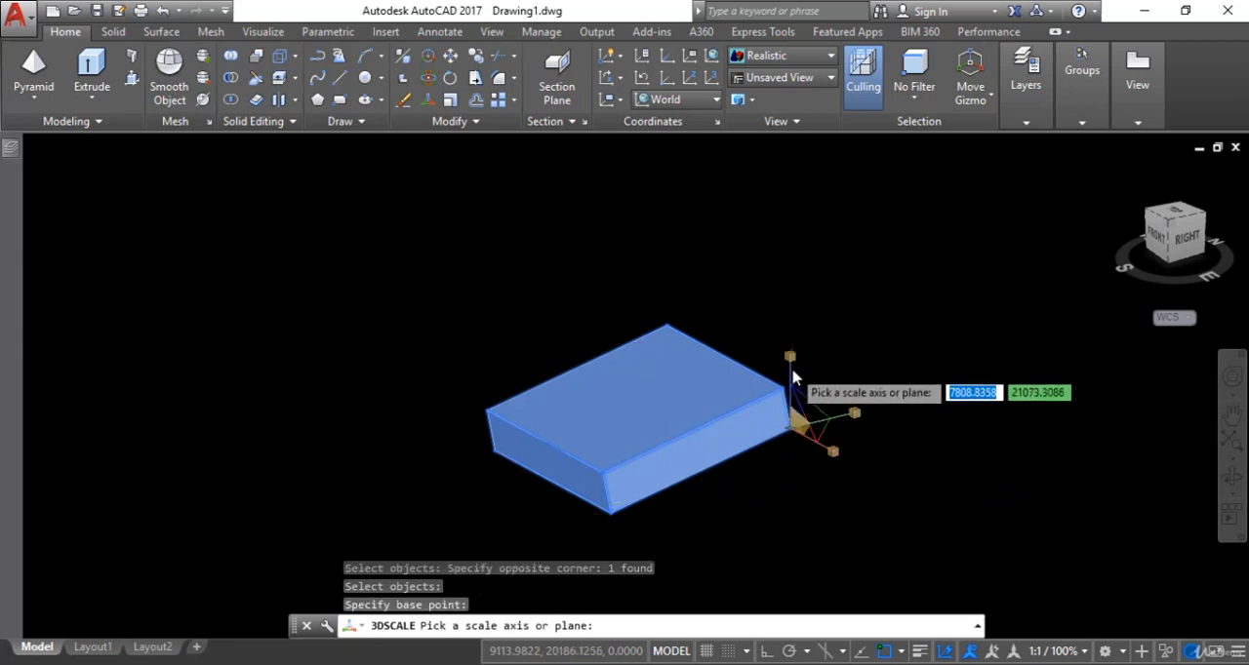
click(791, 367)
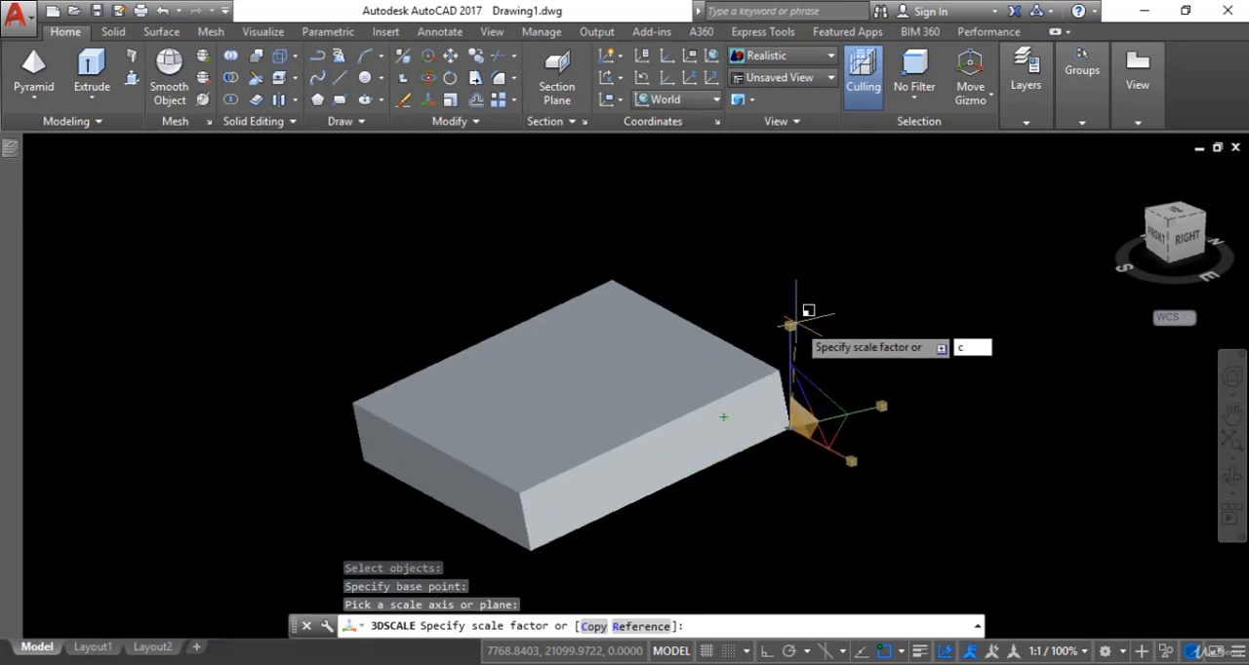
key(Return)
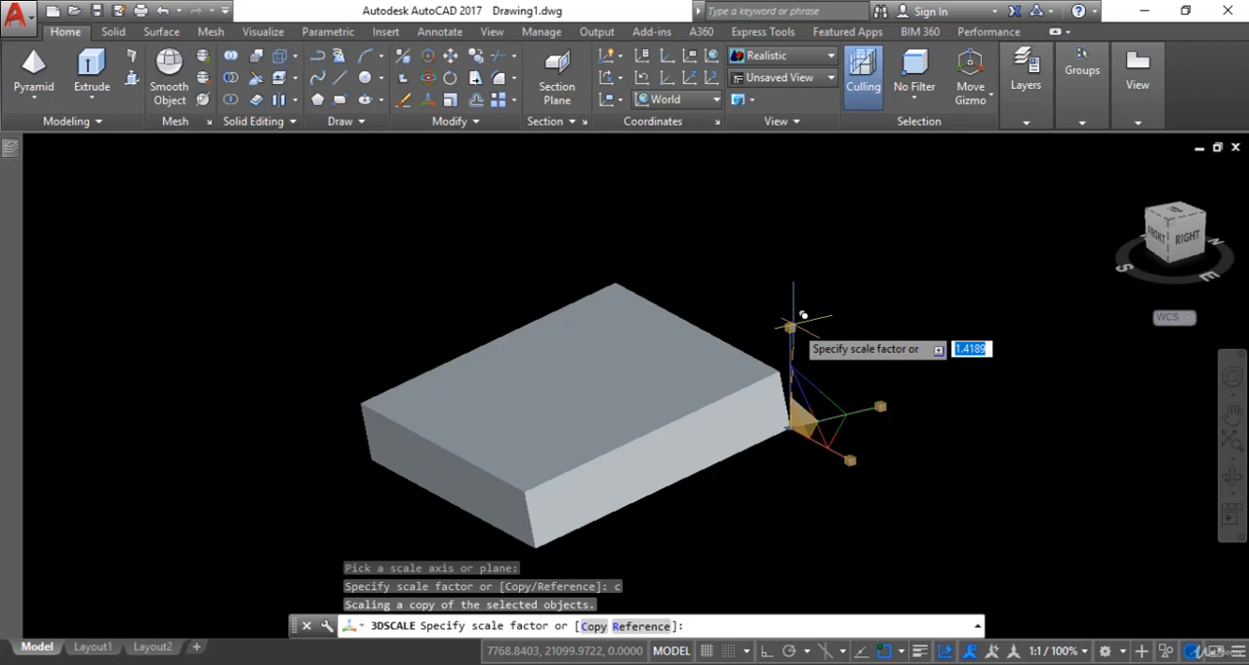
key(Return)
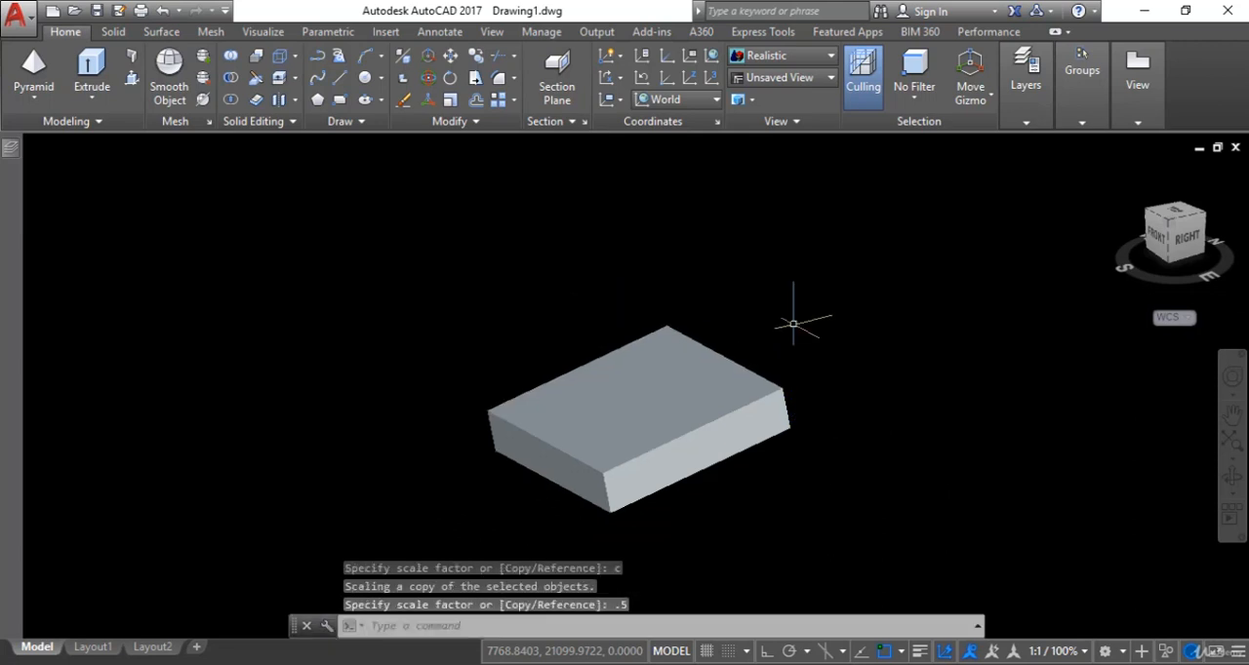
- Set the visual style to 2D Wireframe
click(809, 57)
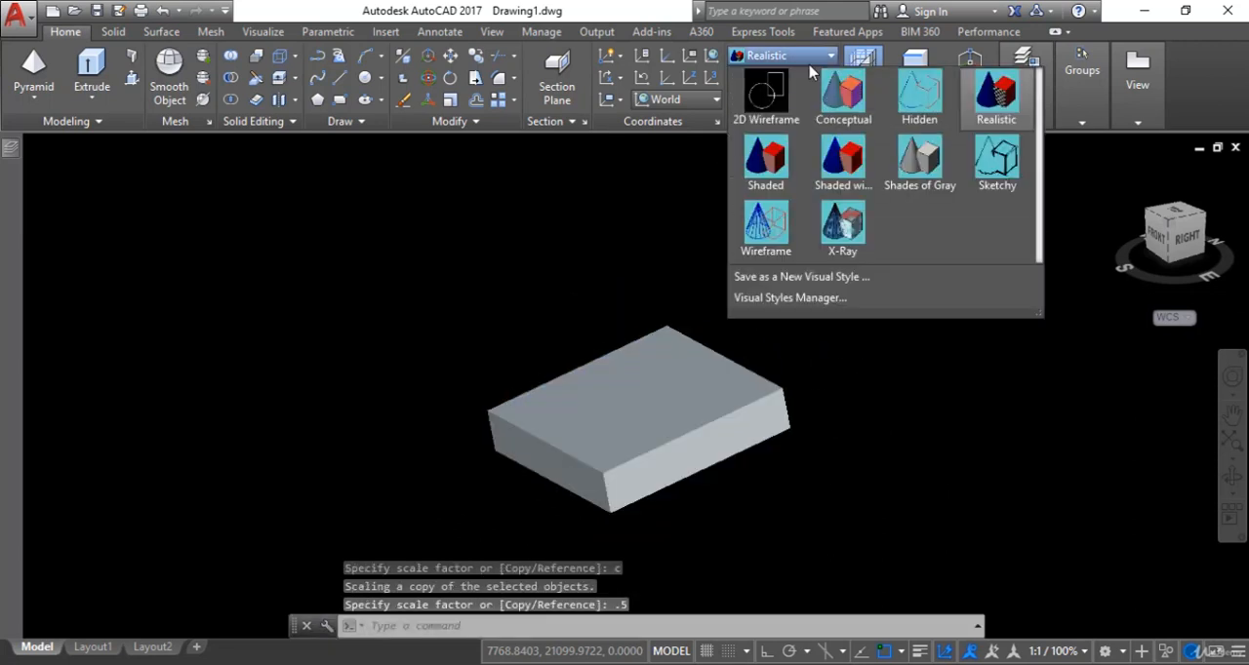
click(785, 91)
scroll(816, 251, up, 1)
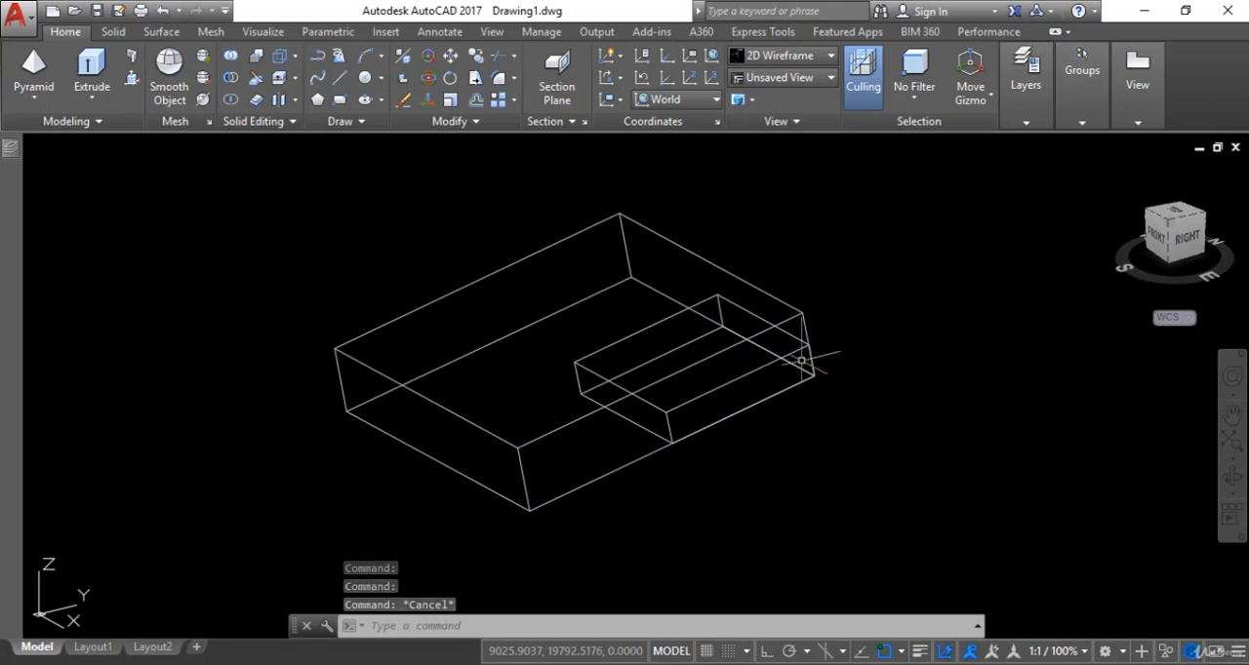
- Move the smaller box copy out of the larger box to the empty space on its right
click(753, 367)
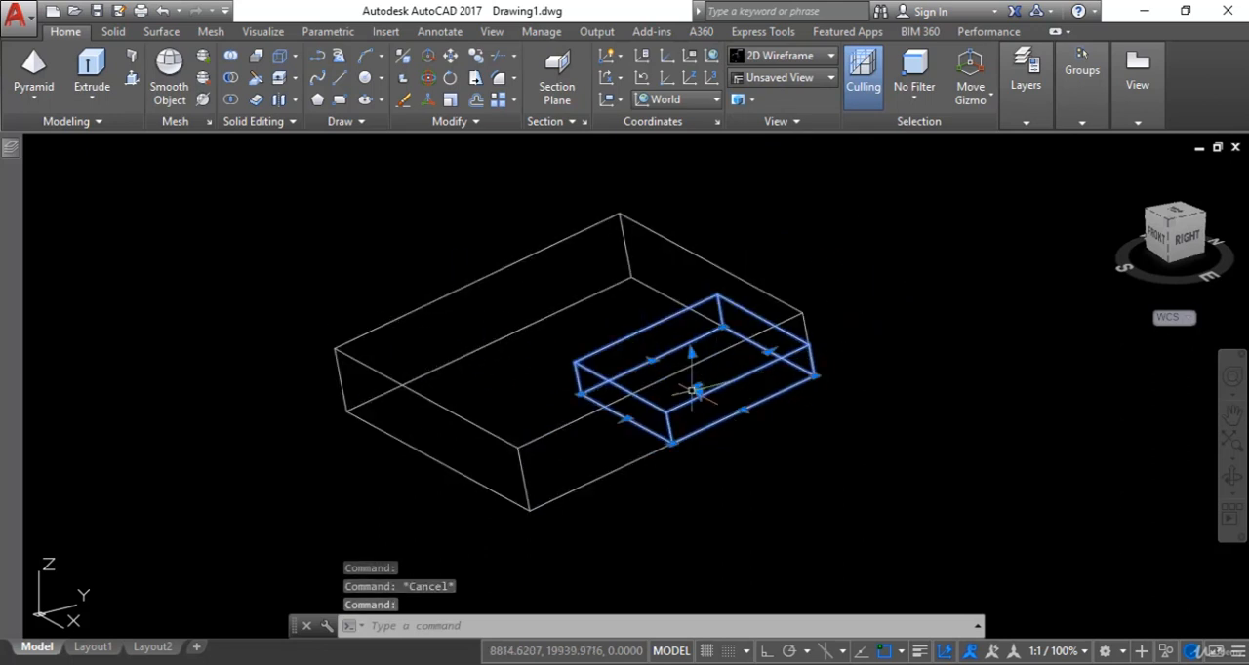
click(698, 385)
click(972, 461)
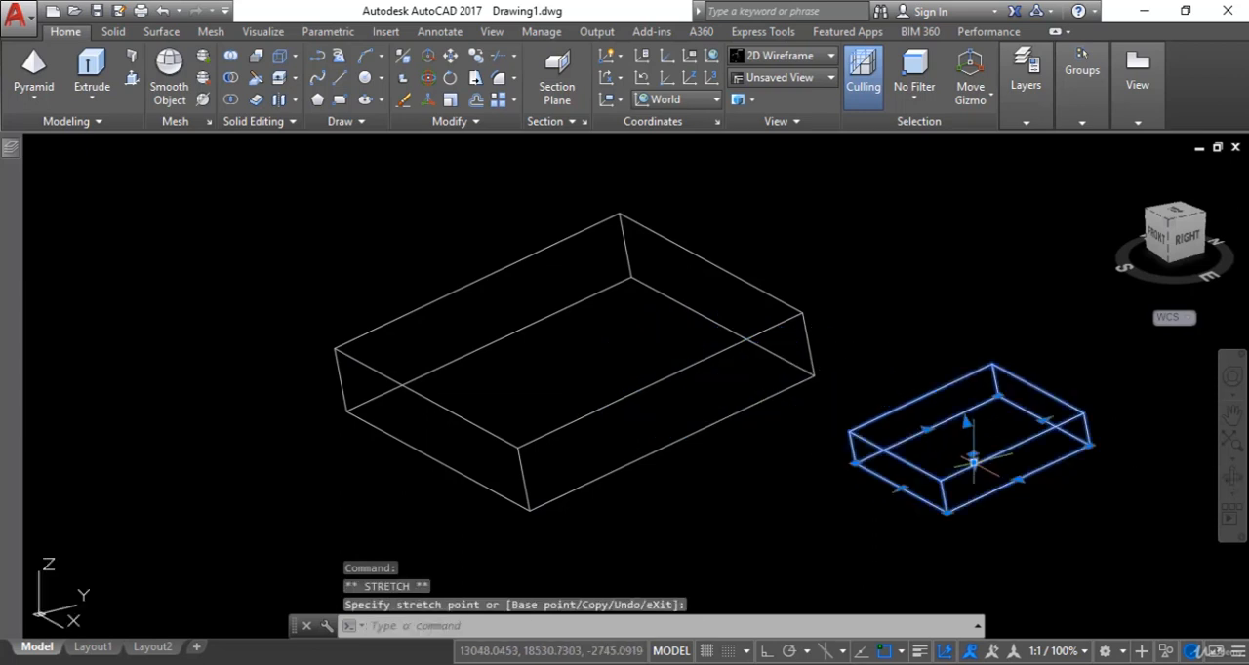
- Start 3D Align on the pyramid, with its right, front and left base corners as the three source points
middle_drag(1005, 480, 881, 485)
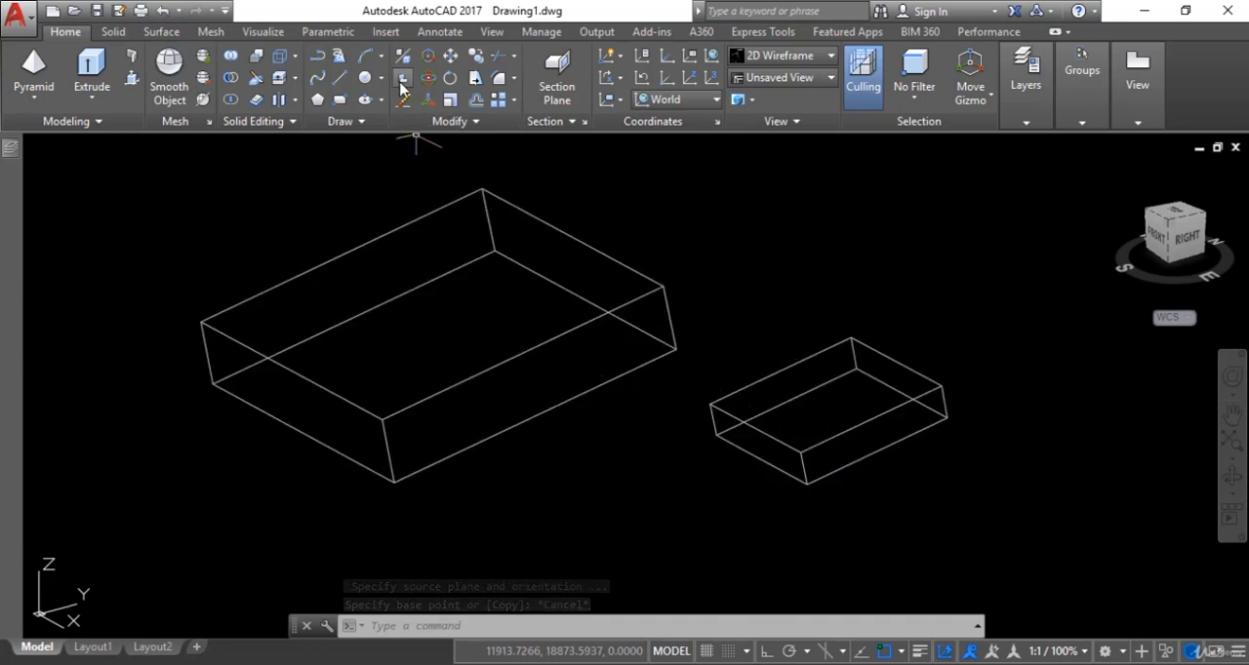
click(403, 85)
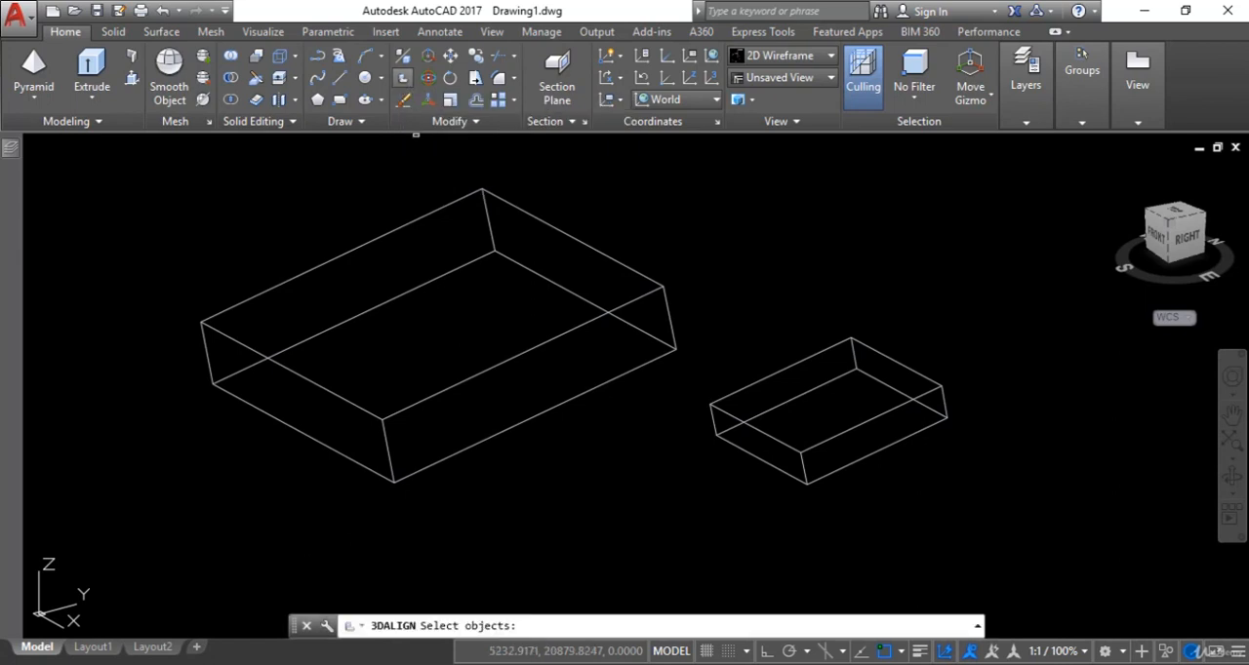
scroll(572, 412, down, 4)
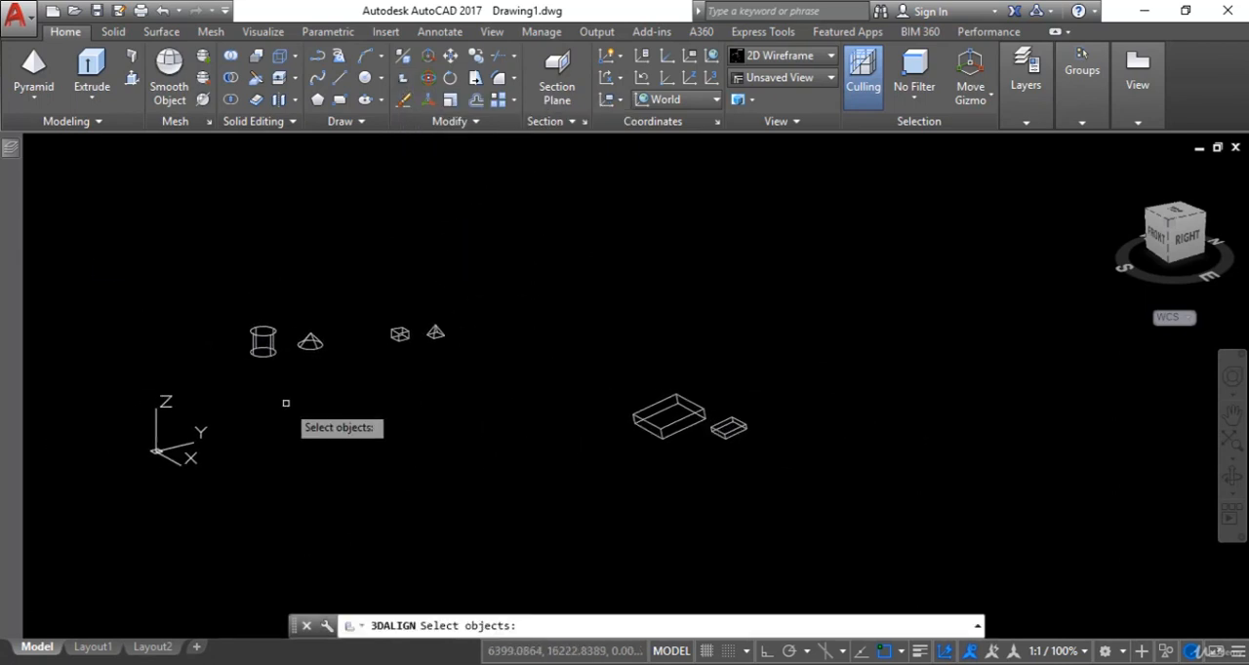
scroll(435, 393, up, 4)
scroll(621, 356, up, 3)
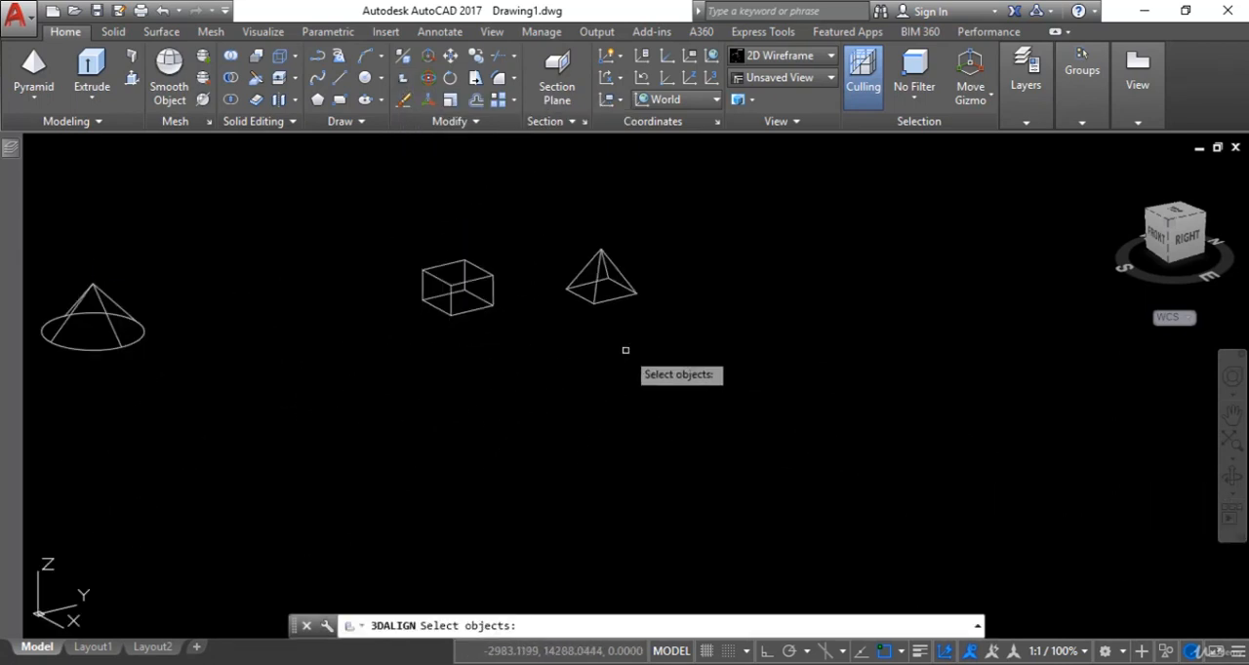
scroll(649, 396, up, 2)
middle_drag(649, 396, 657, 460)
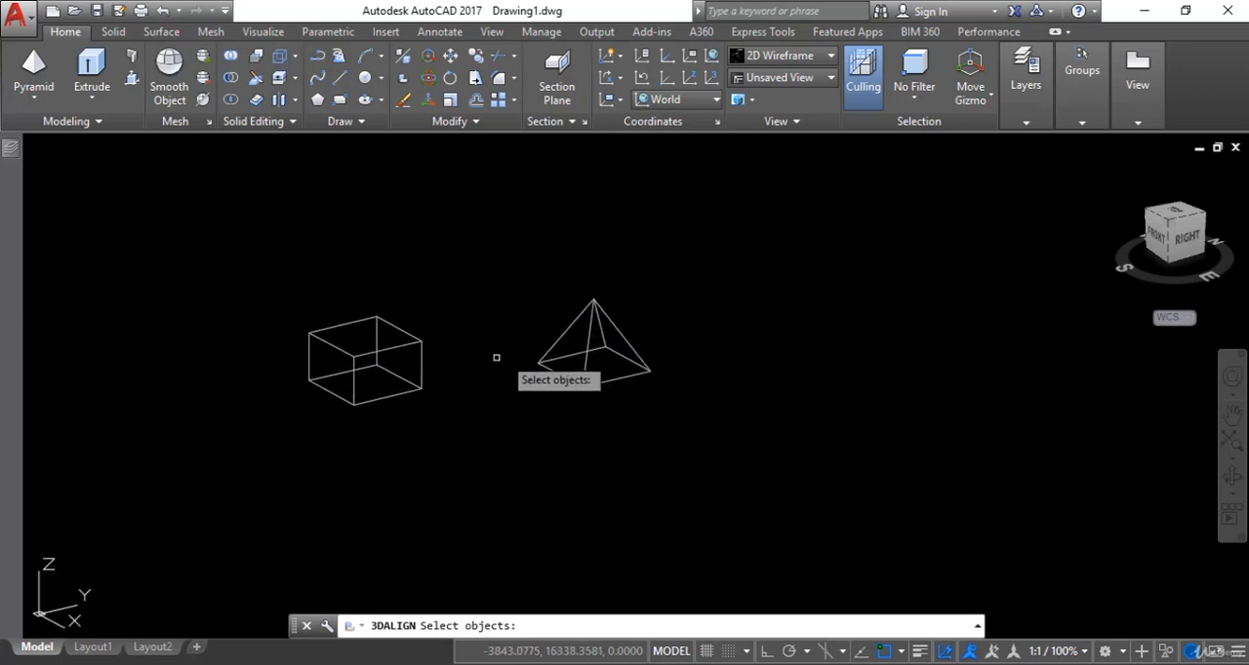
click(696, 279)
click(521, 413)
key(Return)
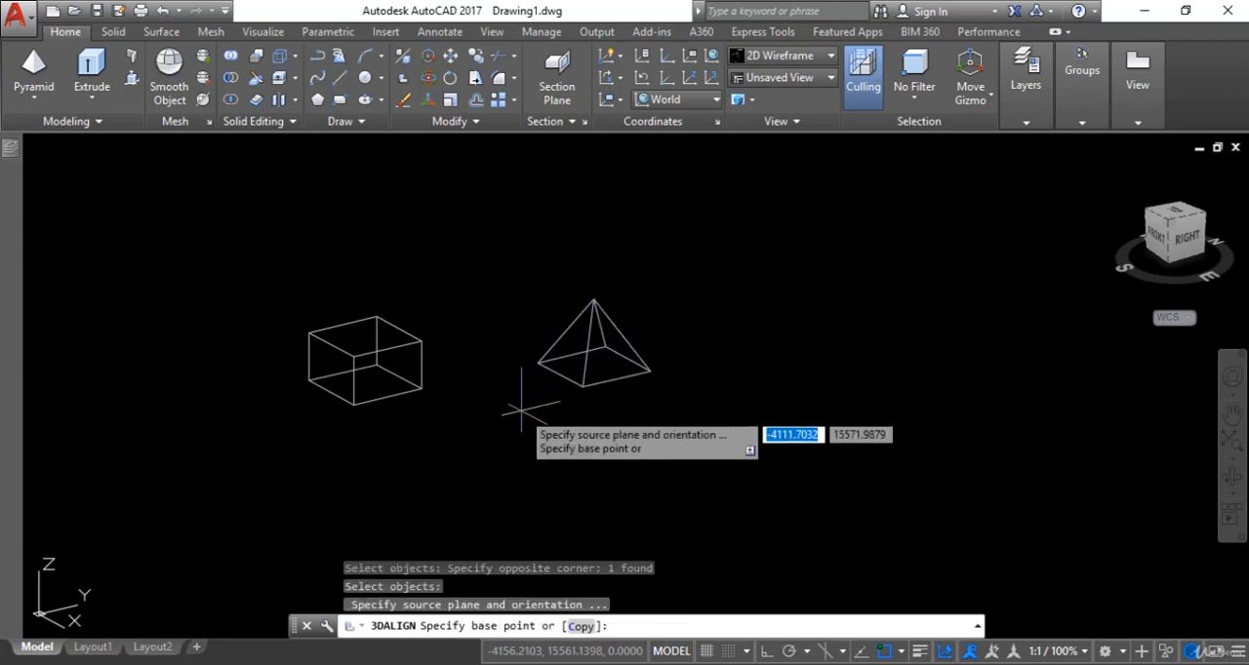
click(649, 372)
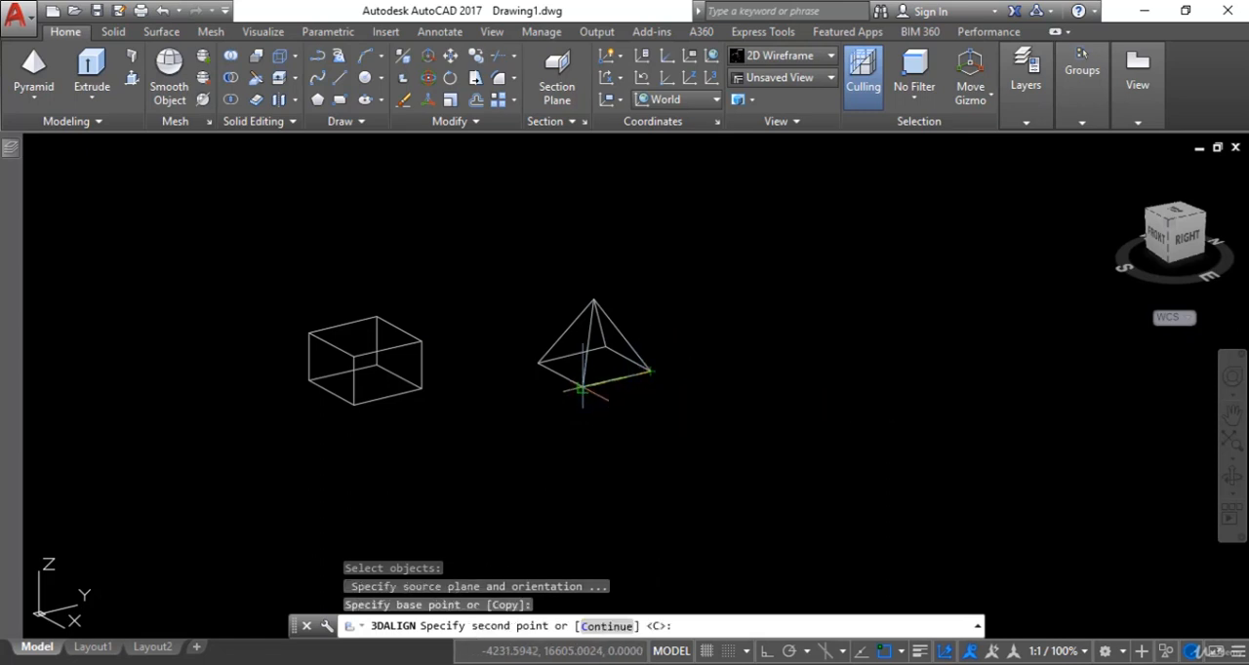
click(582, 390)
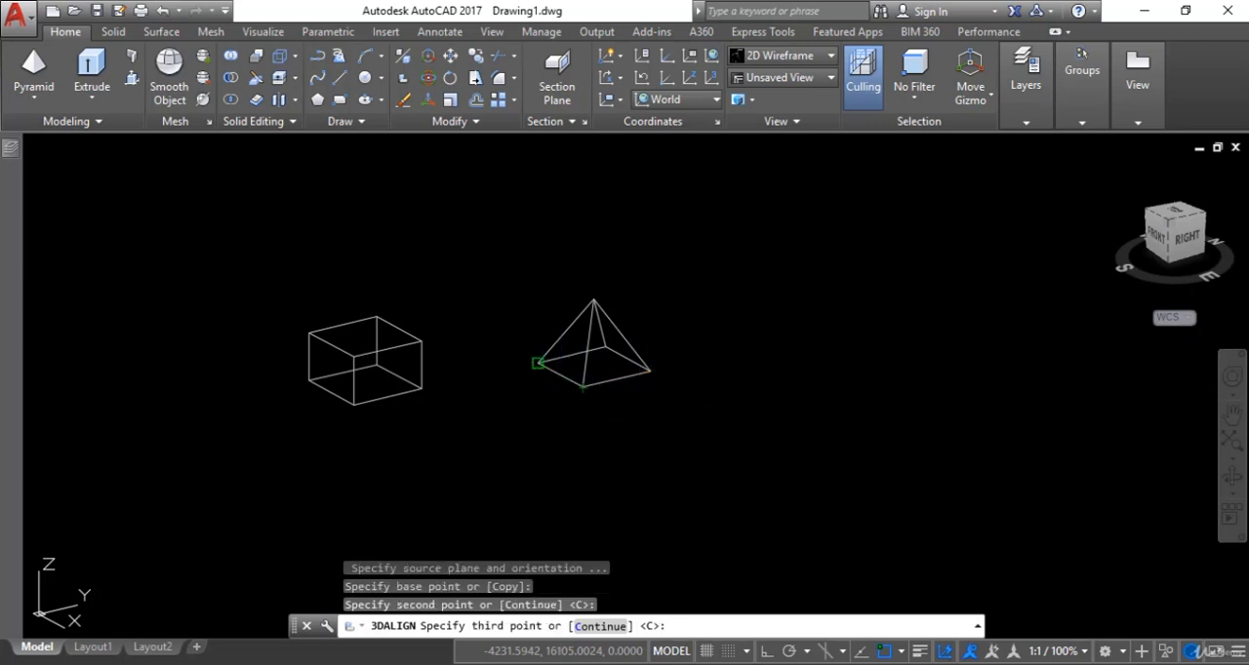
click(537, 364)
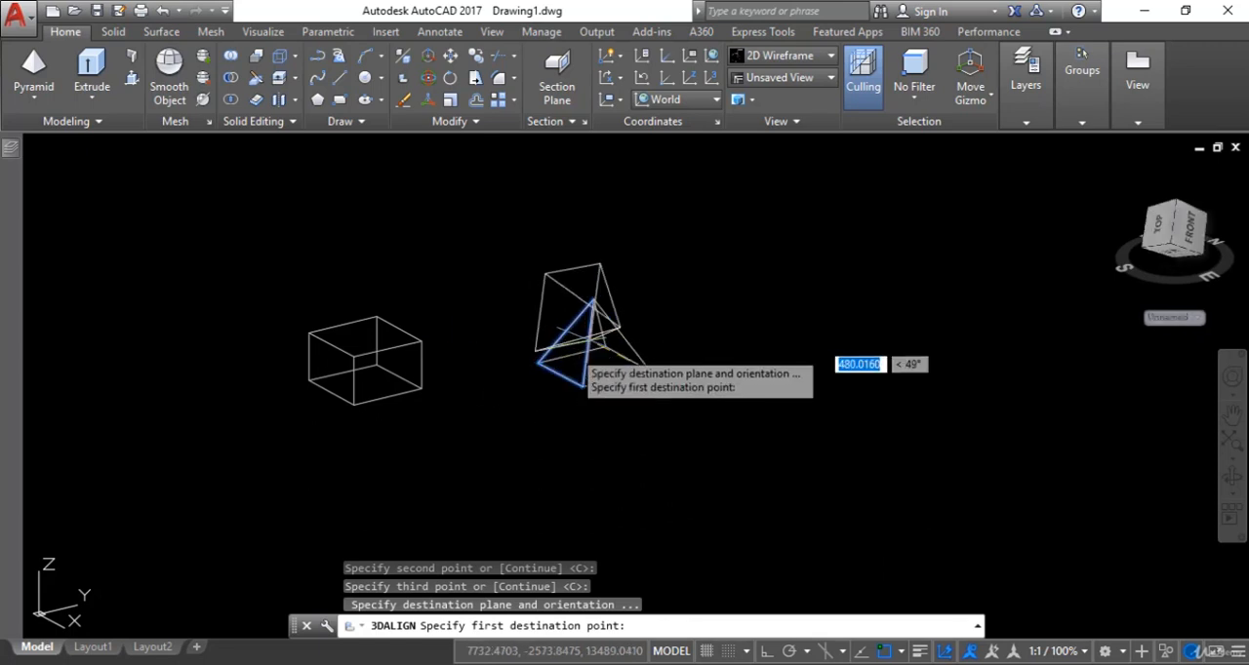
- Place the pyramid on the cube by matching the source points to the right, front and left corners of the cube's top face
click(420, 343)
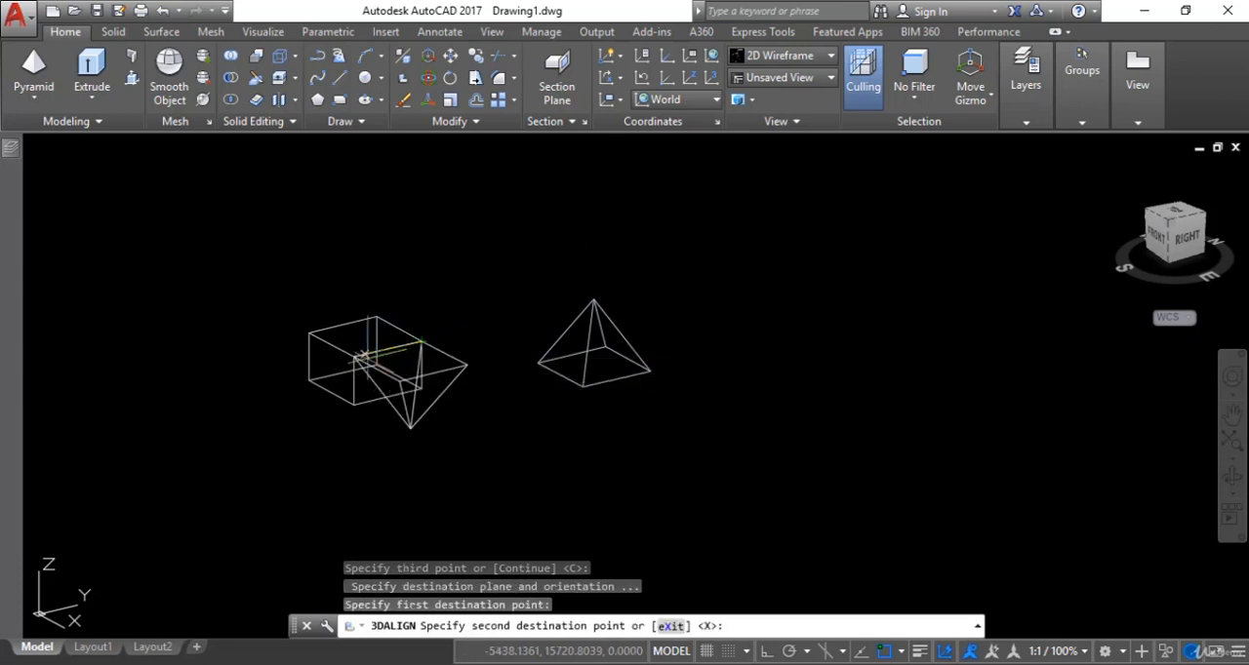
click(309, 334)
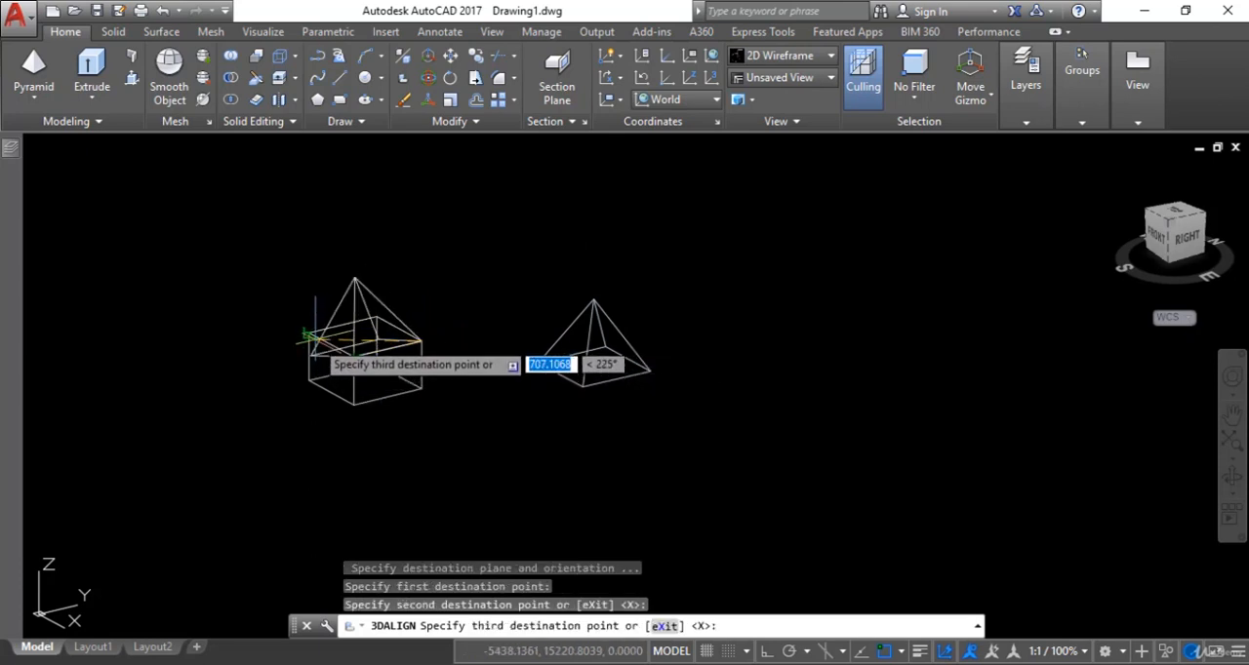
key(Return)
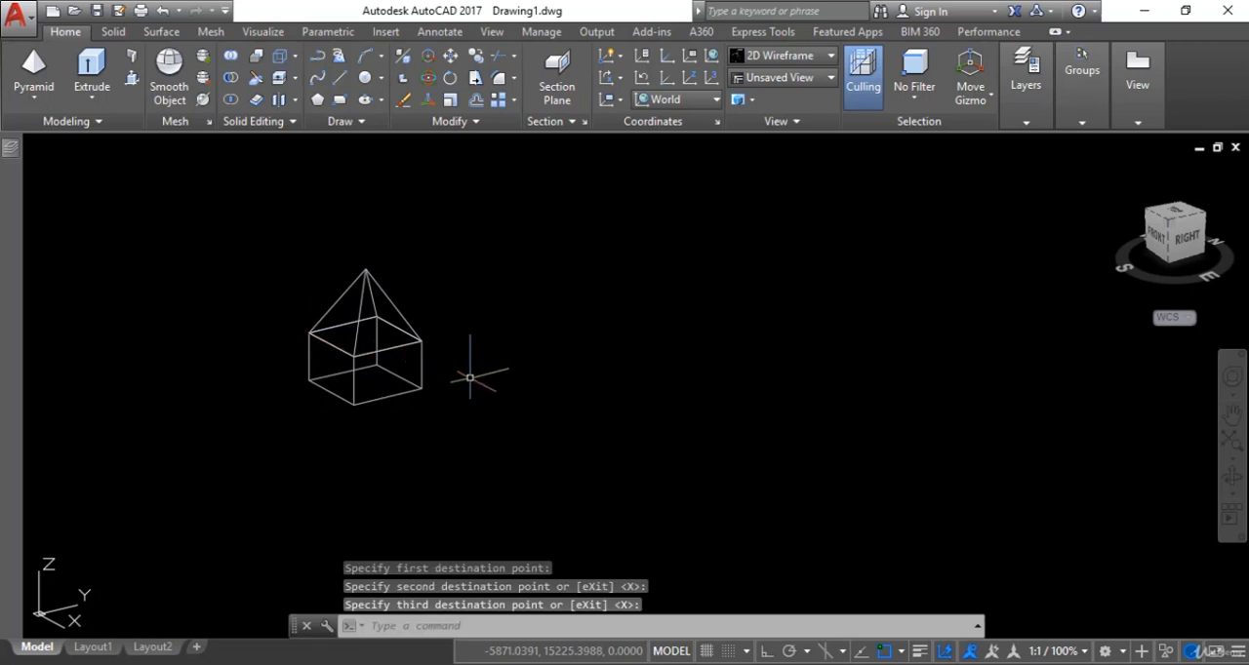
- Start 3D Align on the cone, with the right, front and left points of its base circle as the three source points
scroll(509, 382, down, 2)
middle_drag(539, 390, 706, 374)
scroll(629, 378, down, 2)
scroll(455, 377, up, 2)
middle_drag(437, 392, 474, 399)
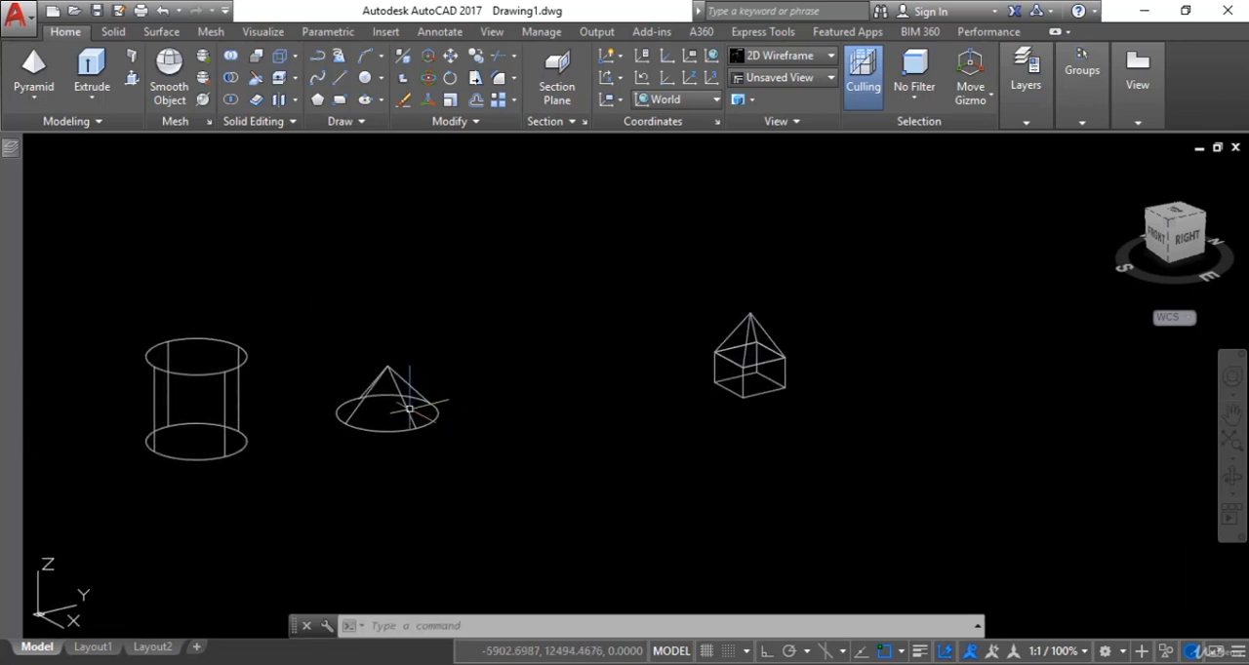
click(360, 404)
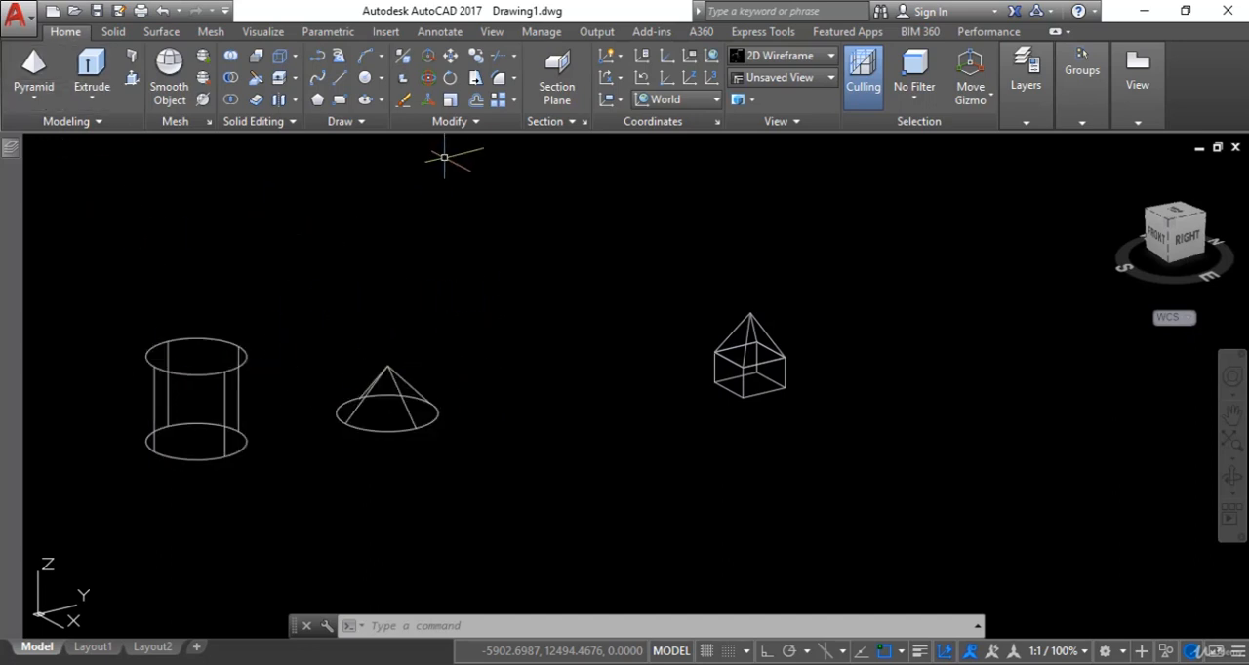
click(402, 86)
click(448, 326)
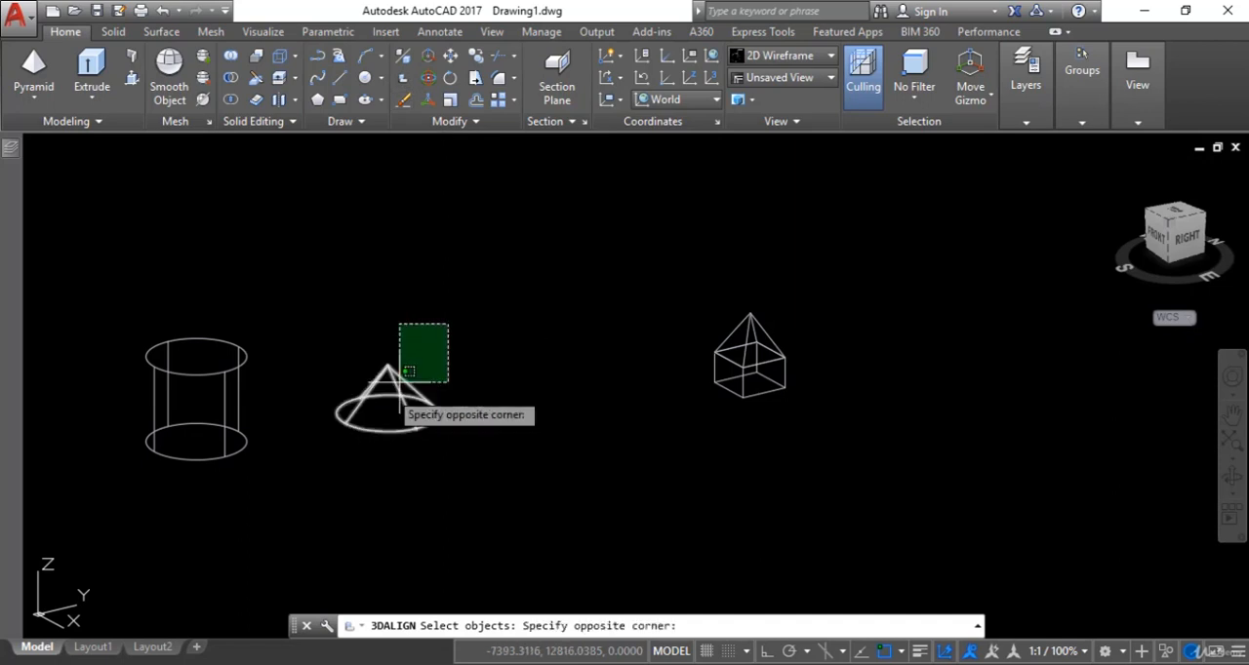
click(349, 448)
key(Return)
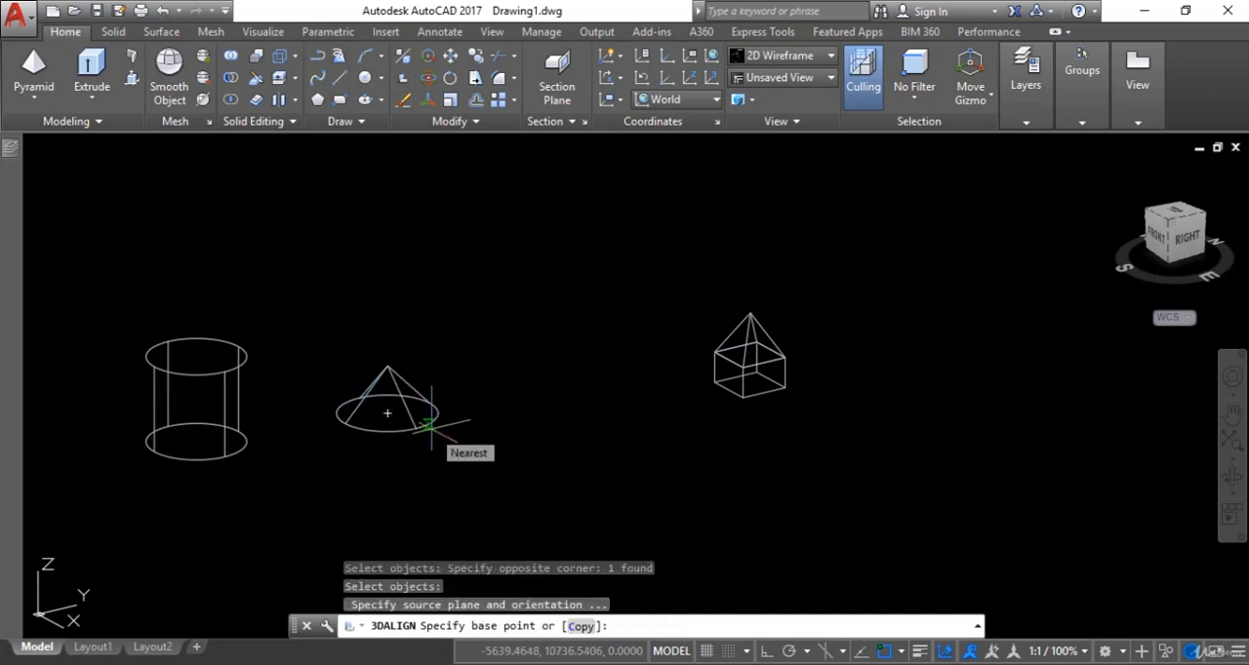
click(426, 424)
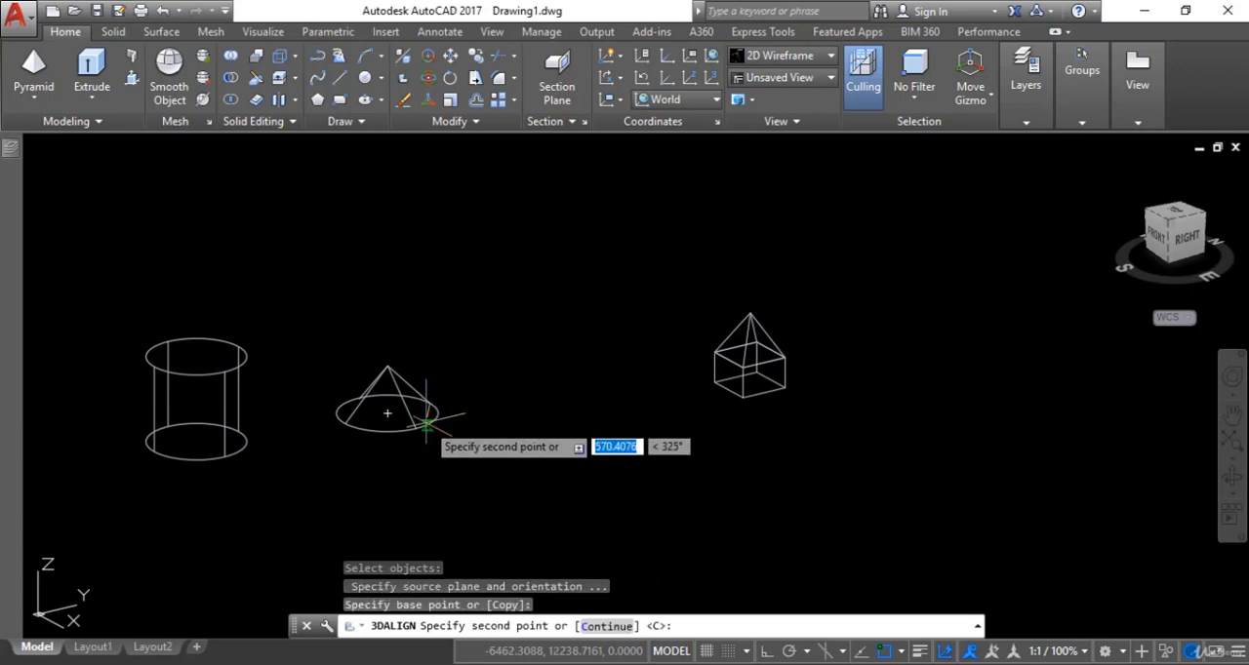
click(426, 424)
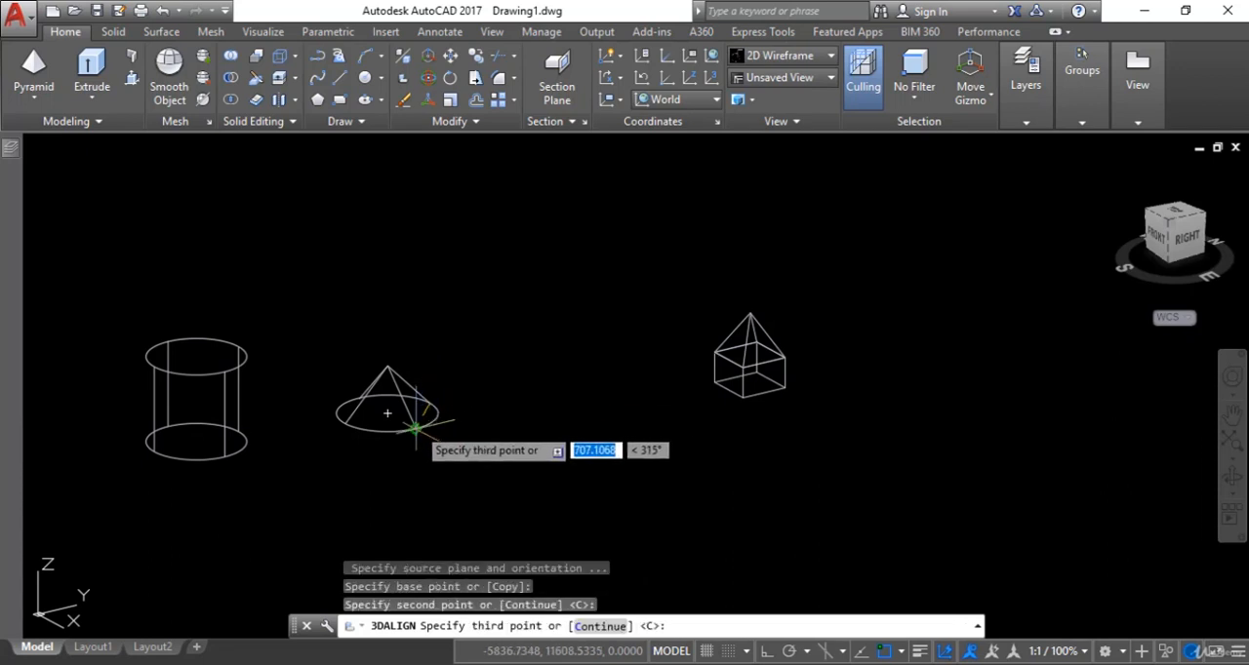
click(343, 421)
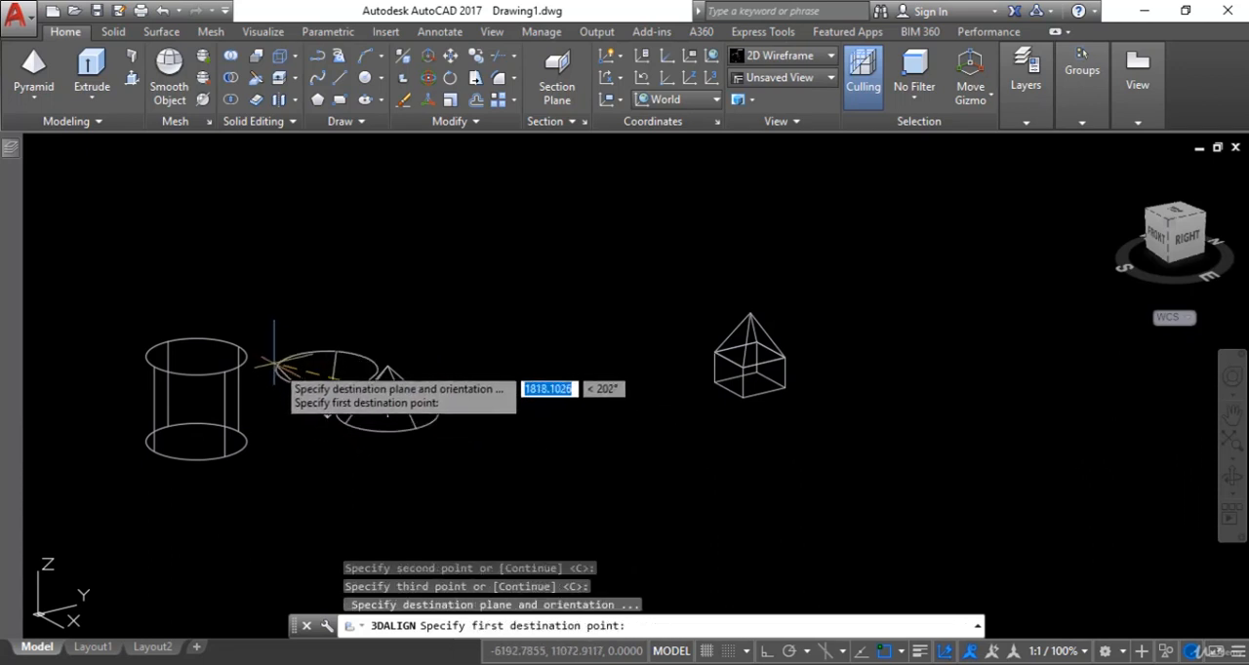
- Place the cone on the cylinder by matching the source points to the right, front and left points of the cylinder's top circle
click(242, 345)
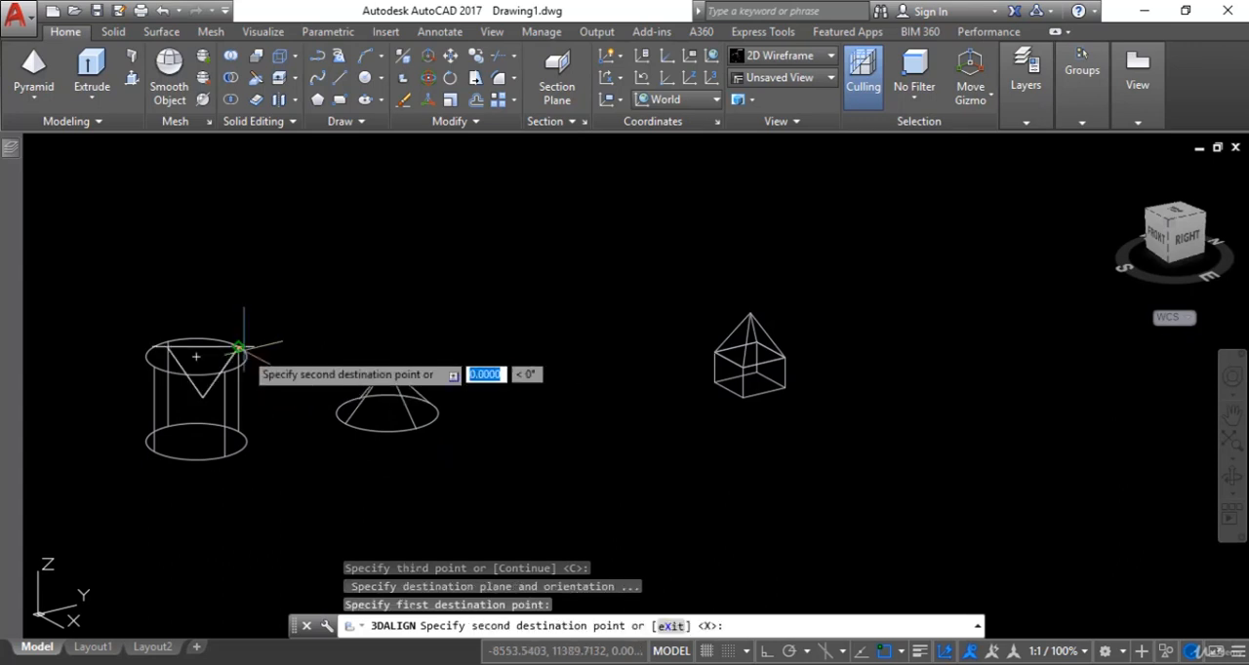
click(224, 369)
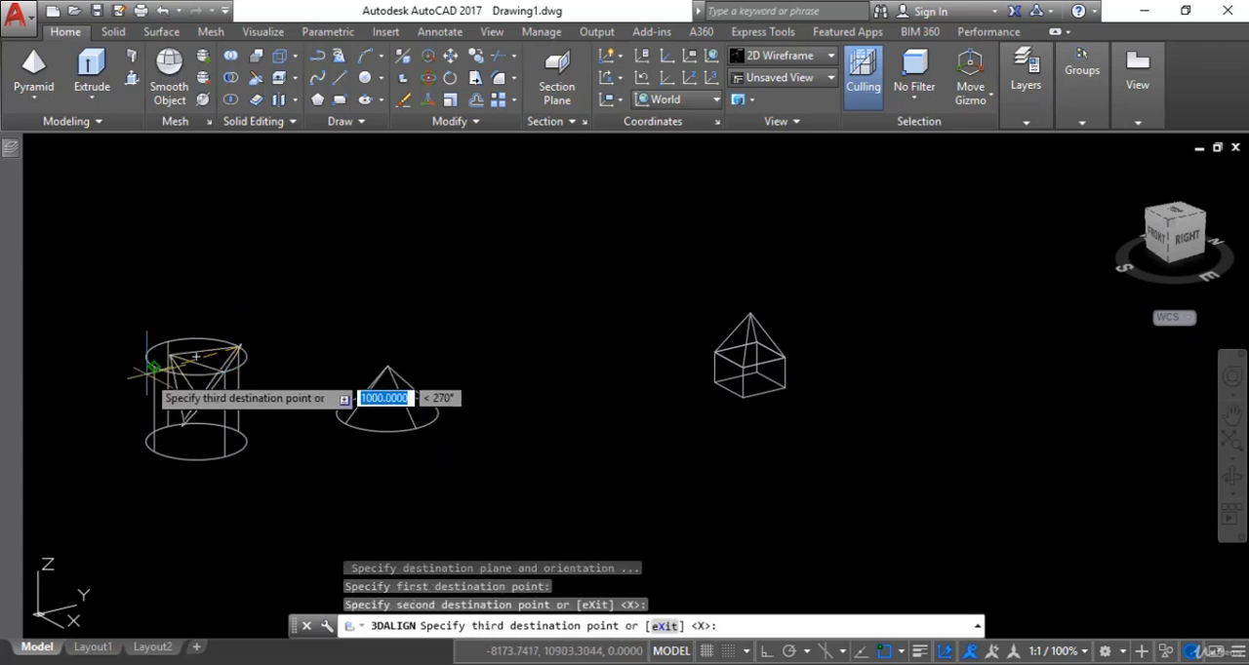
click(151, 359)
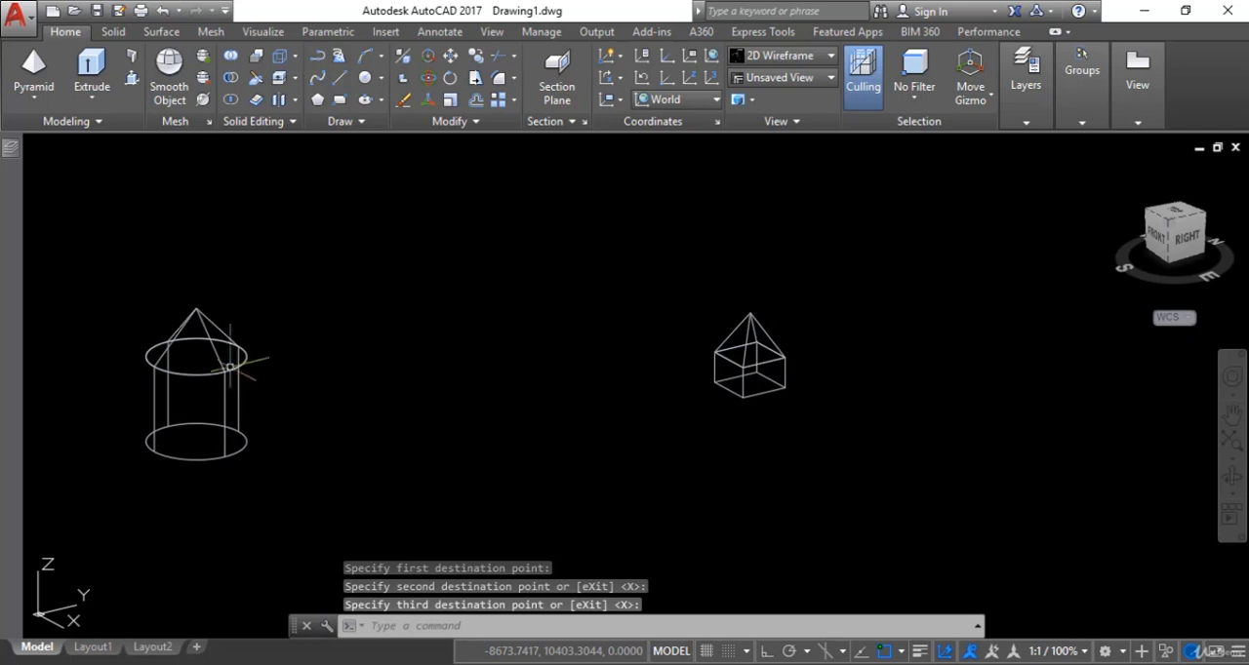
- Set the visual style to Realistic
click(764, 55)
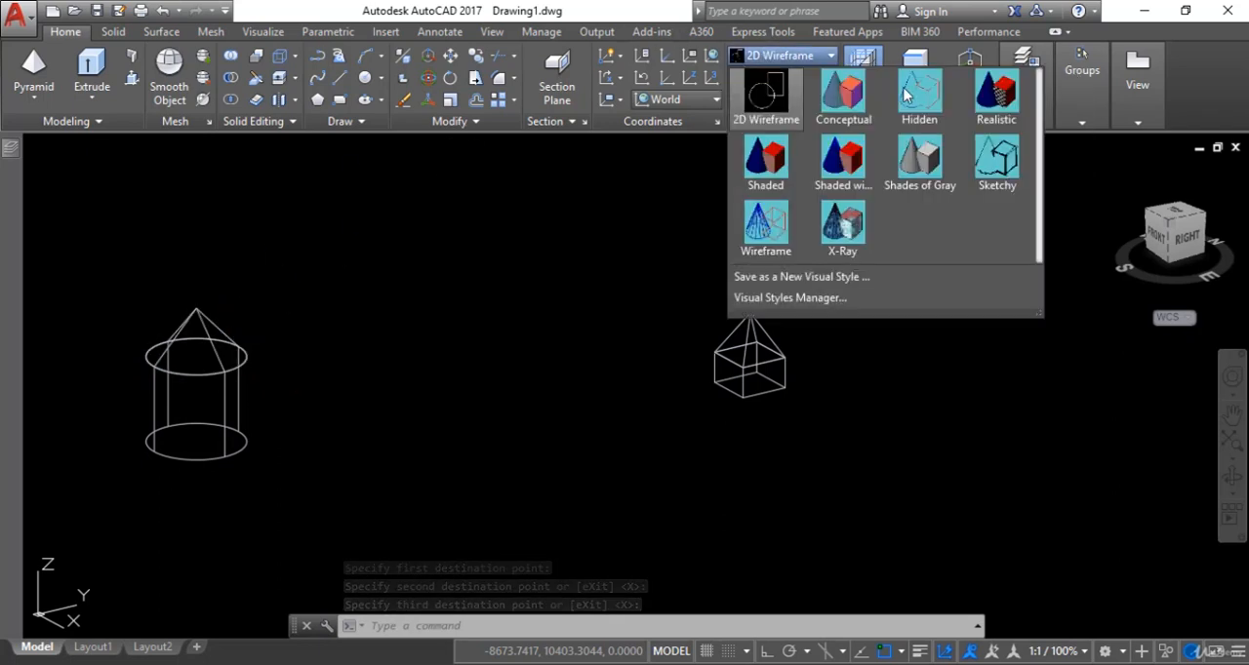
click(996, 91)
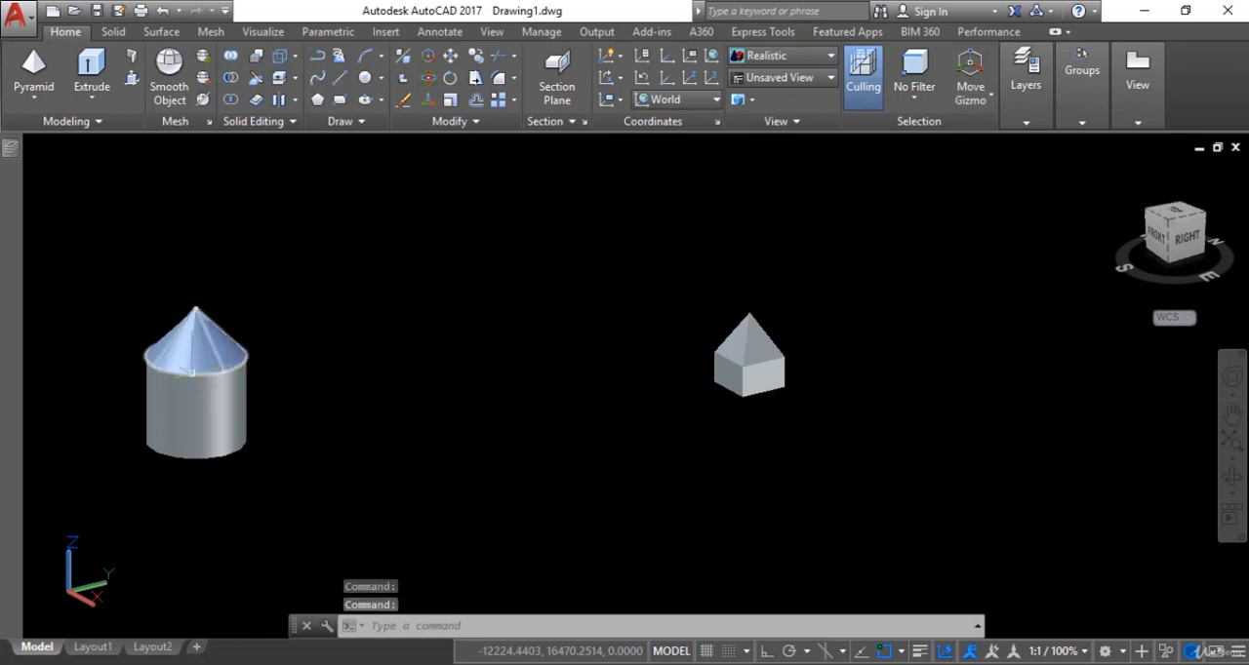